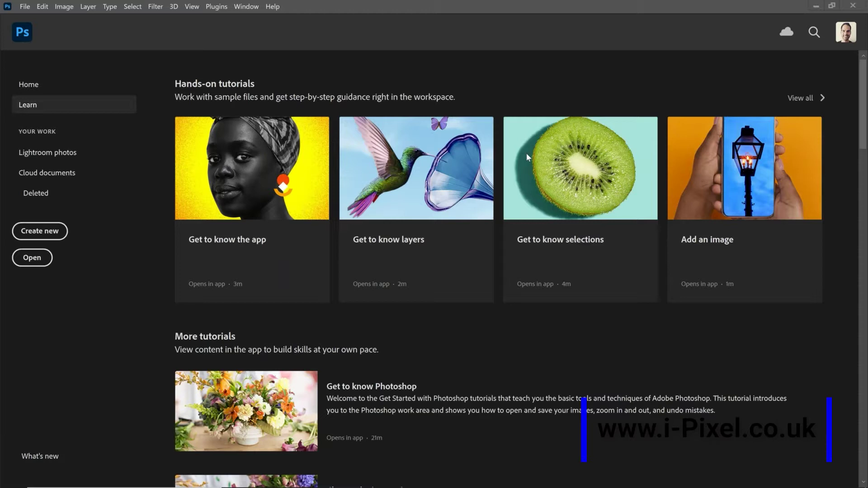
- Create a new 300 ppi A4 landscape document in CMYK colour from the Print presets
{"action": "left_click", "coordinate": [28, 11]}
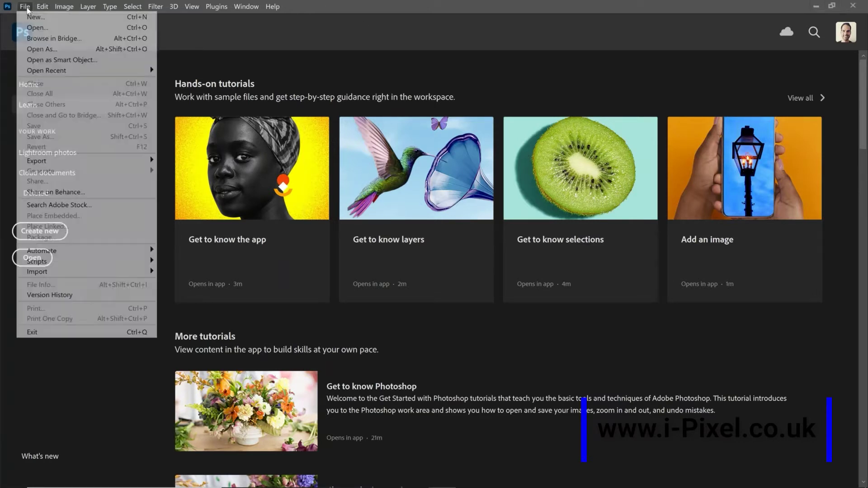
{"action": "left_click", "coordinate": [37, 19]}
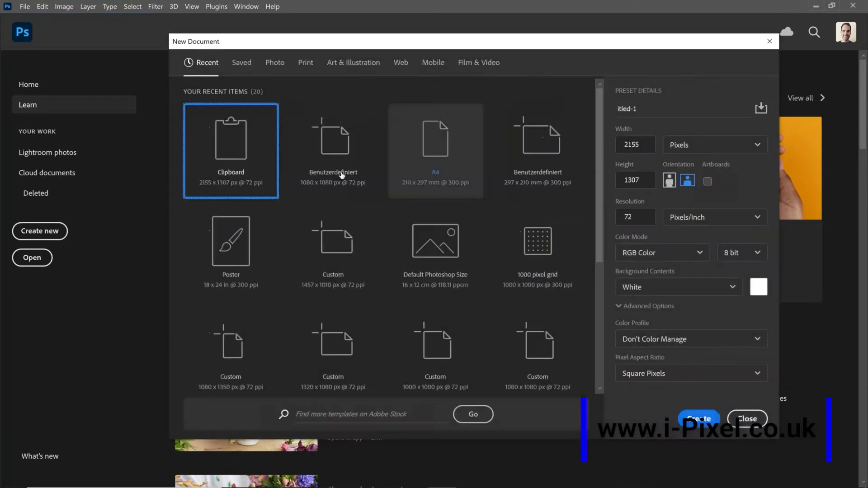
{"action": "left_click", "coordinate": [307, 63]}
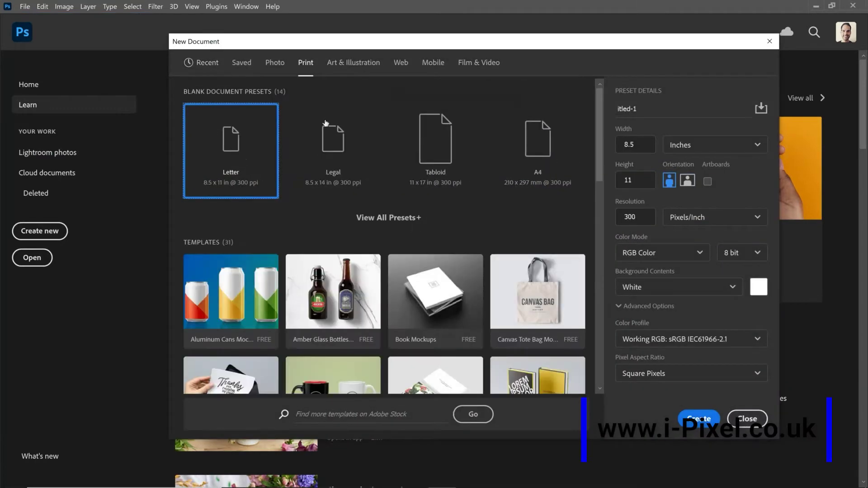
{"action": "left_click", "coordinate": [536, 153]}
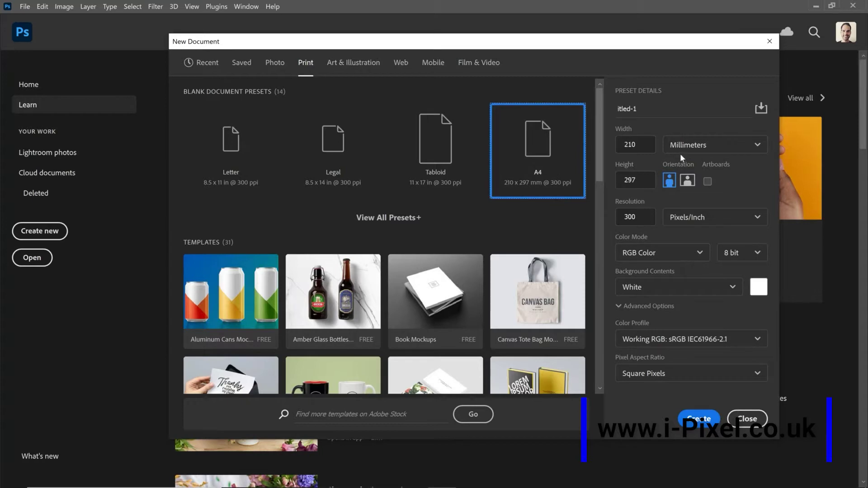
{"action": "left_click", "coordinate": [664, 261]}
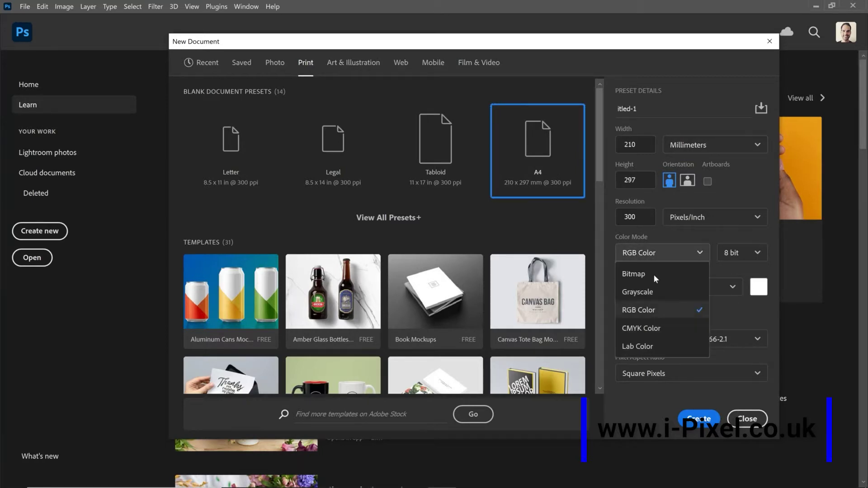
{"action": "left_click", "coordinate": [650, 326]}
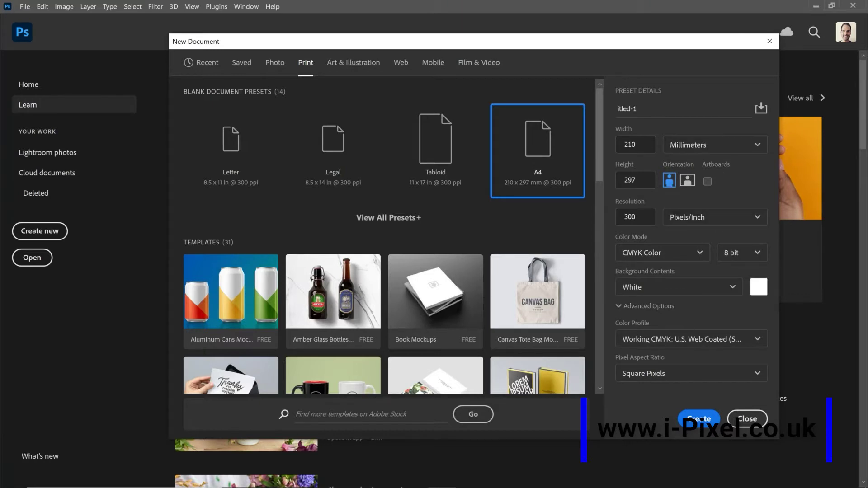
{"action": "left_click", "coordinate": [687, 181]}
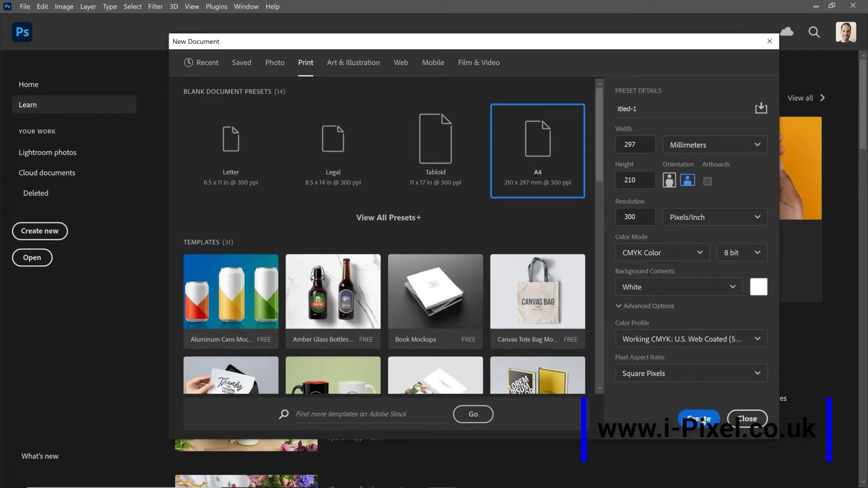
{"action": "left_click", "coordinate": [701, 419]}
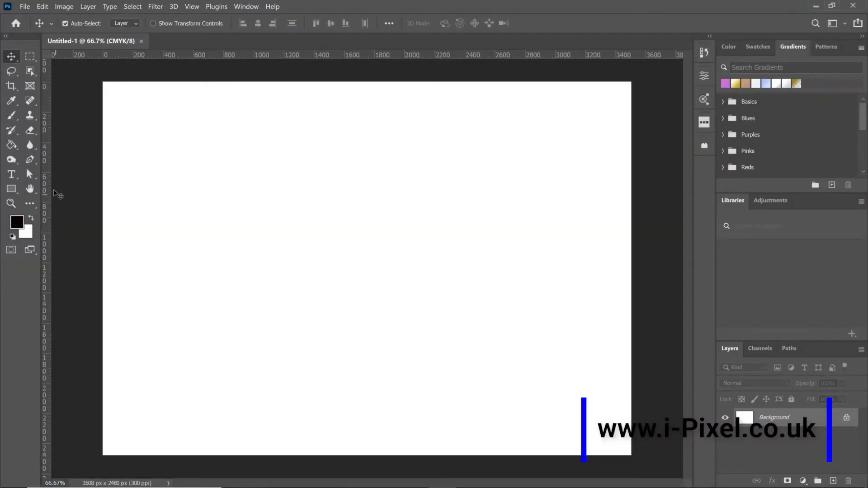
- Activate the Rectangle Tool with a light blue fill from the Light swatch group
{"action": "left_click", "coordinate": [15, 193]}
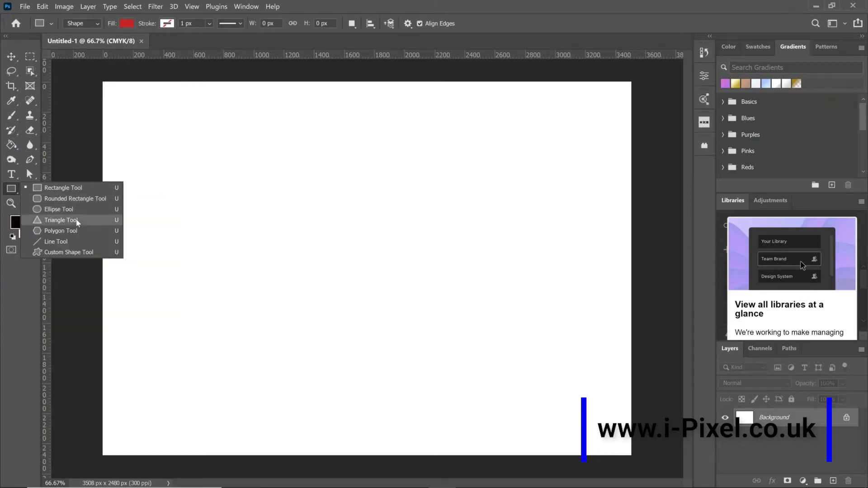
{"action": "left_click", "coordinate": [54, 190]}
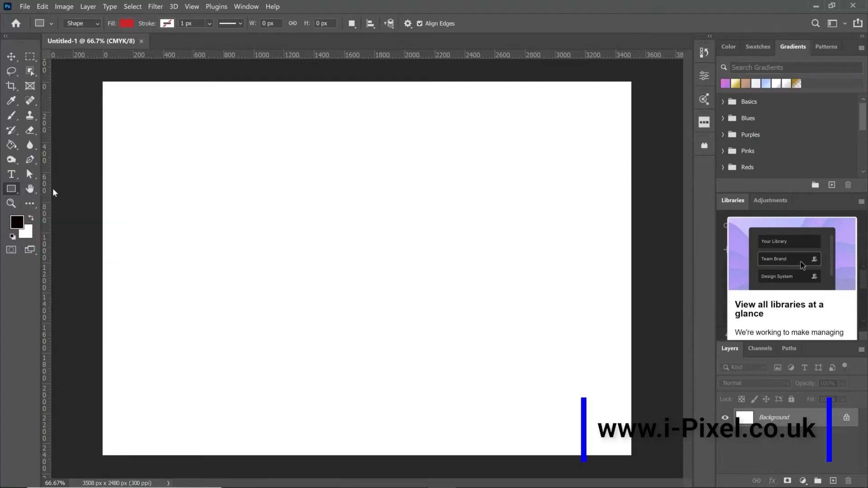
{"action": "left_click", "coordinate": [128, 24]}
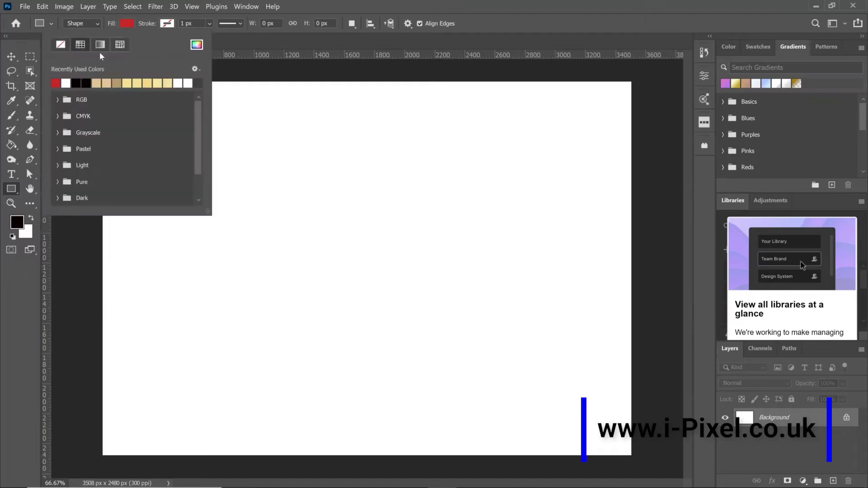
{"action": "scroll", "coordinate": [204, 145], "scroll_direction": "down", "scroll_amount": 2}
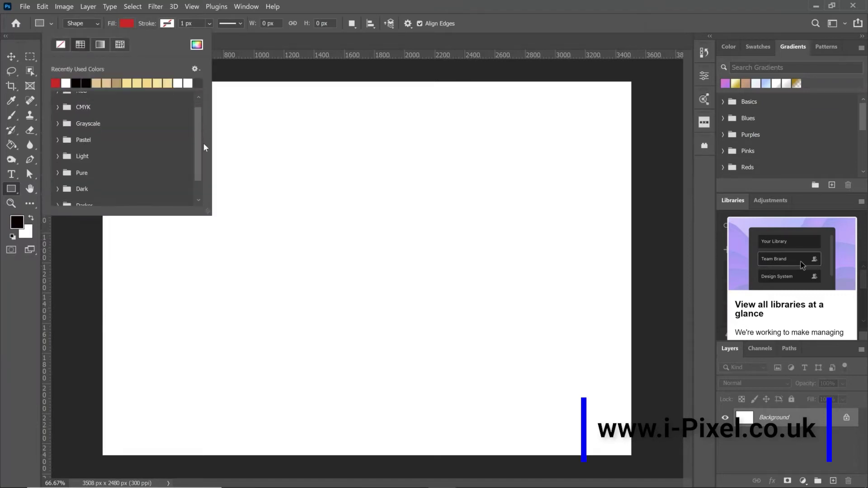
{"action": "left_click", "coordinate": [59, 134]}
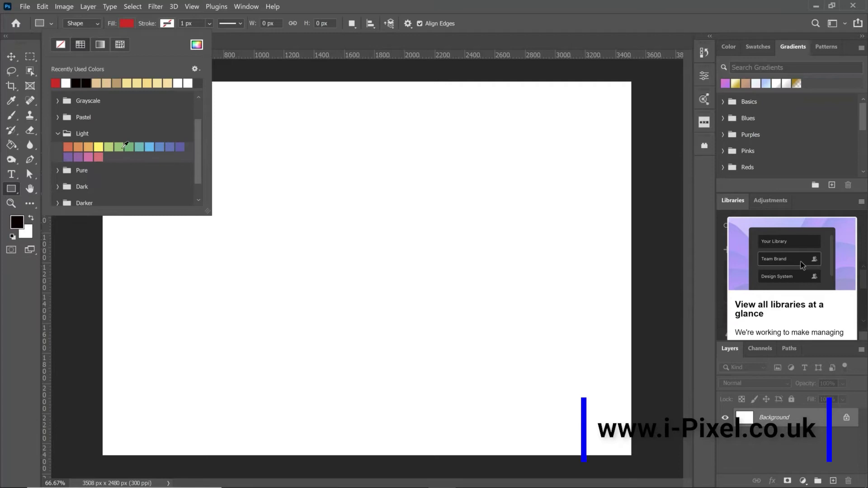
{"action": "left_click", "coordinate": [153, 144]}
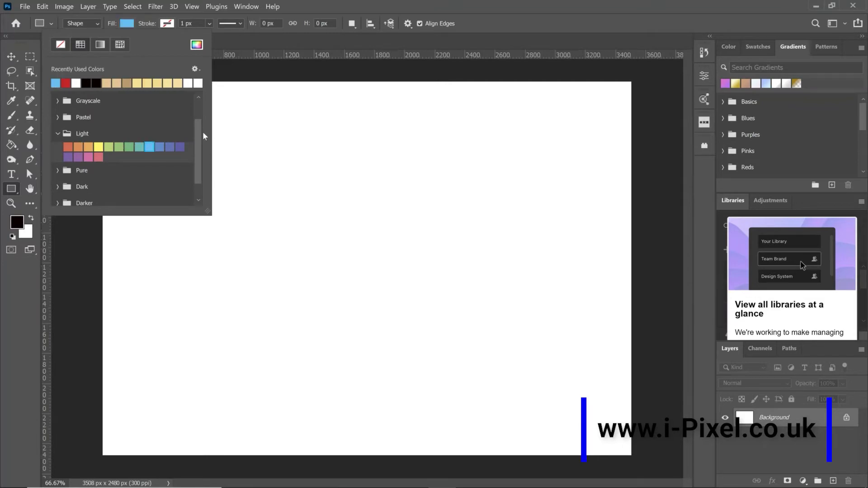
{"action": "left_click", "coordinate": [127, 26]}
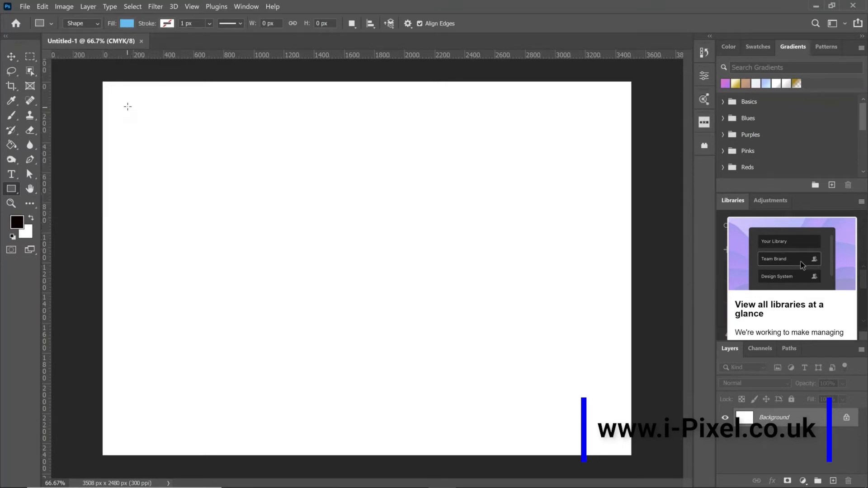
- Drag a wide light-blue rectangle across the top of the page and close Properties
{"action": "mouse_move", "coordinate": [127, 103]}
{"action": "left_mouse_down"}
{"action": "mouse_move", "coordinate": [143, 195]}
{"action": "mouse_move", "coordinate": [586, 276]}
{"action": "mouse_move", "coordinate": [538, 270]}
{"action": "mouse_move", "coordinate": [609, 234]}
{"action": "mouse_move", "coordinate": [613, 210]}
{"action": "left_mouse_up"}
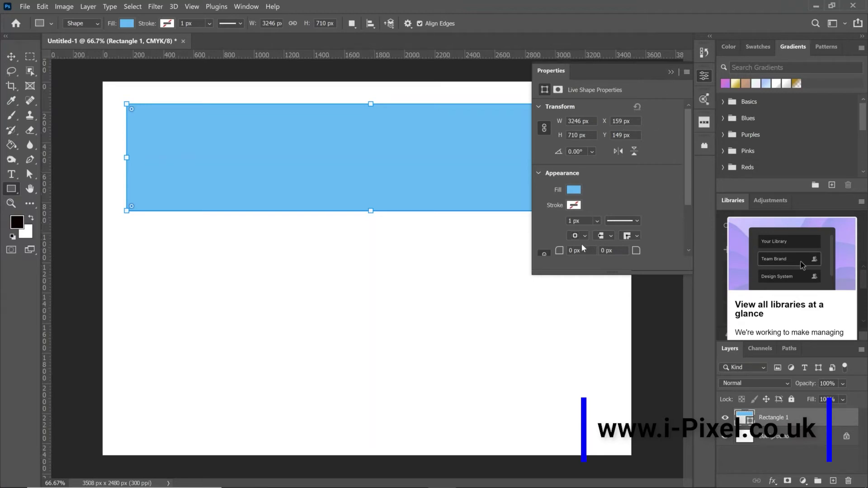
{"action": "left_click", "coordinate": [670, 73]}
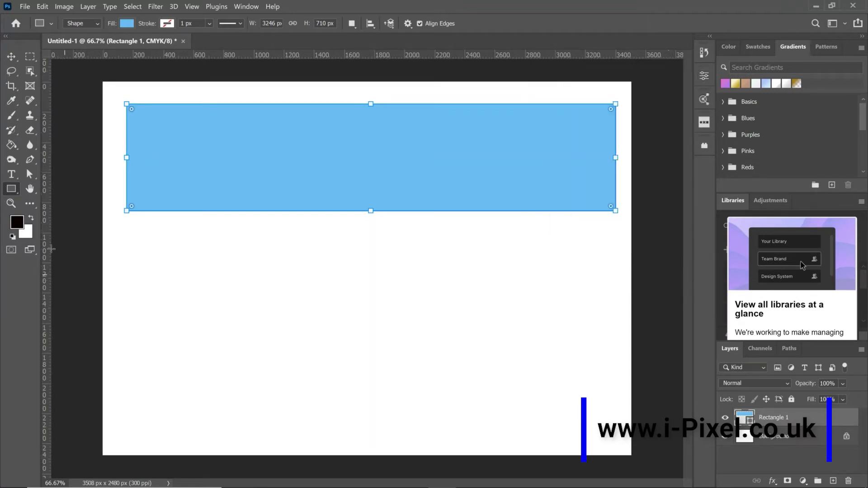
{"action": "right_click", "coordinate": [12, 189]}
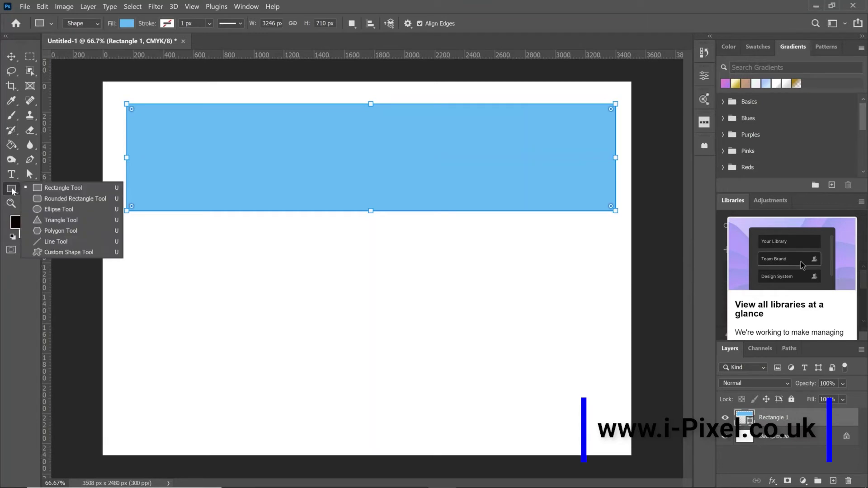
- Draw a tall red rounded rectangle at the left, below the bar
{"action": "left_click", "coordinate": [65, 198]}
{"action": "left_click_drag", "start_coordinate": [128, 244], "coordinate": [276, 422]}
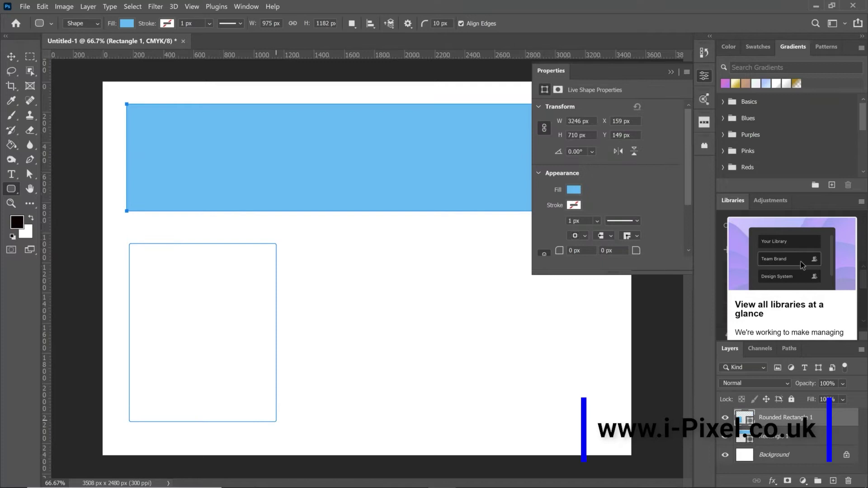
{"action": "left_click", "coordinate": [127, 28]}
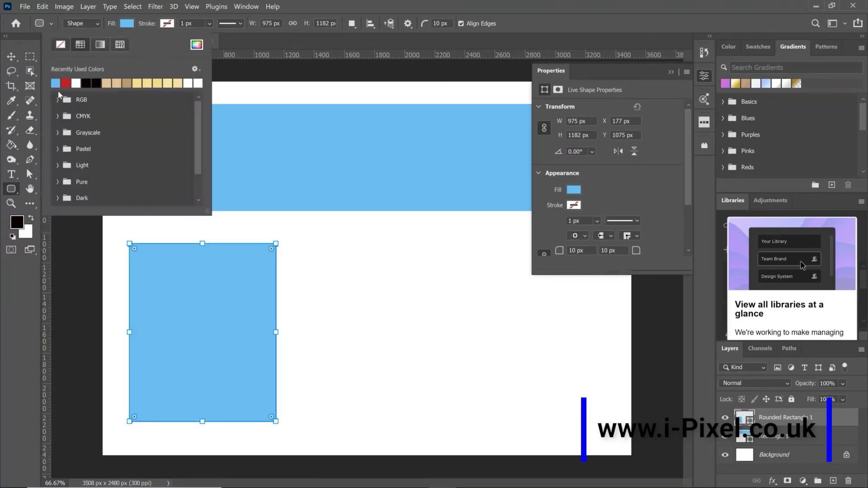
{"action": "left_click", "coordinate": [56, 83]}
{"action": "left_click", "coordinate": [22, 170]}
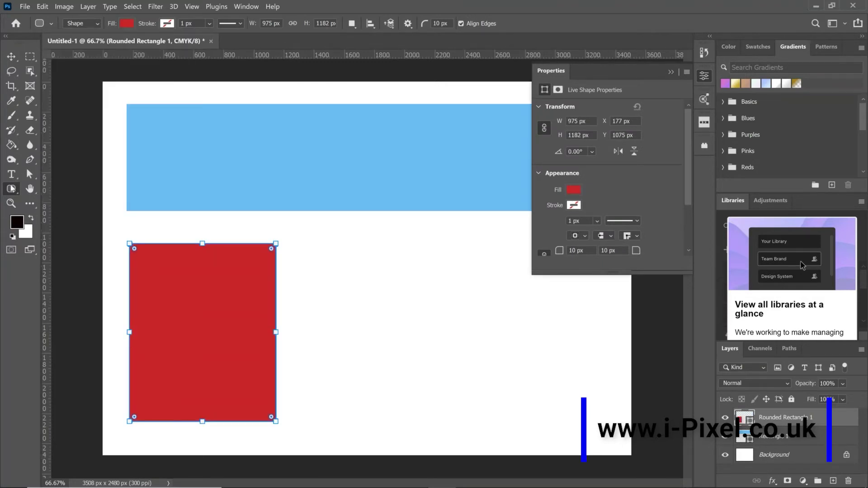
- Draw a circle with the Ellipse Tool and a triangle to its right
{"action": "right_click", "coordinate": [12, 189]}
{"action": "left_click", "coordinate": [45, 215]}
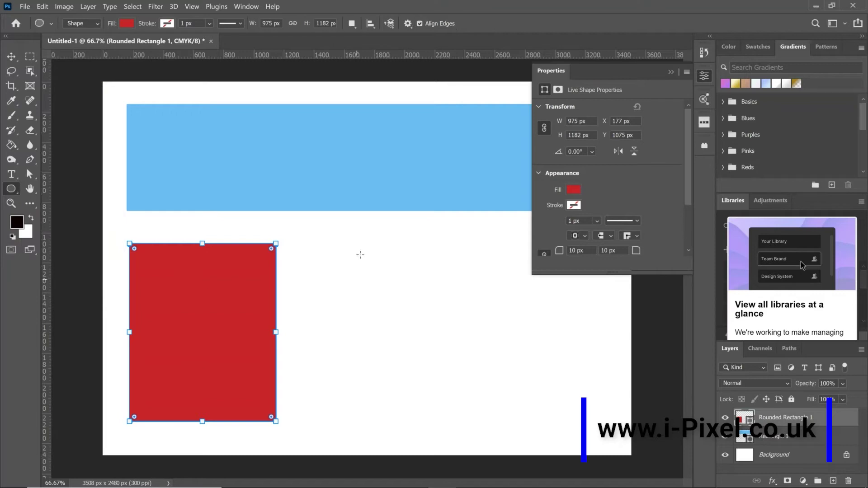
{"action": "mouse_move", "coordinate": [359, 253]}
{"action": "left_mouse_down"}
{"action": "mouse_move", "coordinate": [424, 324]}
{"action": "mouse_move", "coordinate": [421, 312]}
{"action": "mouse_move", "coordinate": [406, 310]}
{"action": "mouse_move", "coordinate": [521, 394]}
{"action": "mouse_move", "coordinate": [456, 387]}
{"action": "left_mouse_up"}
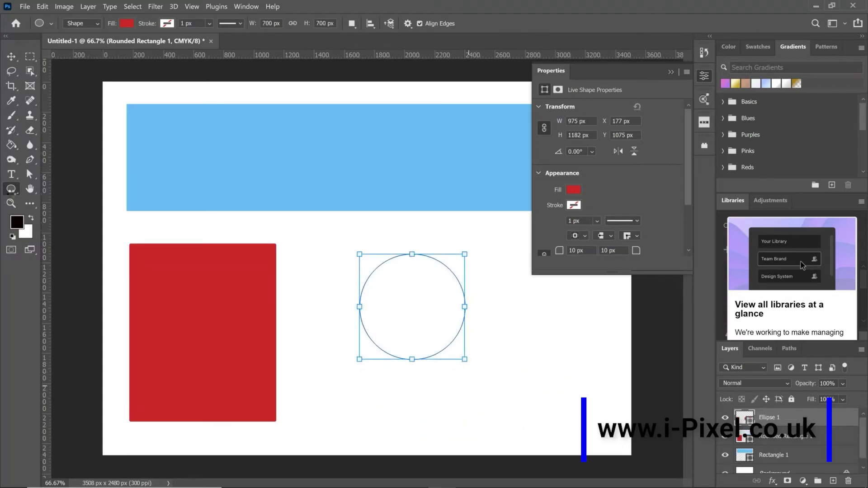
{"action": "right_click", "coordinate": [11, 189]}
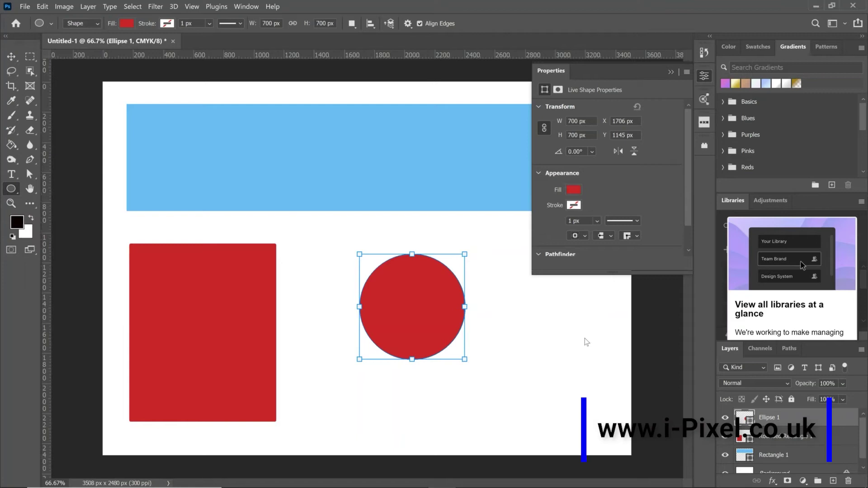
{"action": "key", "text": "shift+u"}
{"action": "left_click_drag", "start_coordinate": [506, 301], "coordinate": [616, 398]}
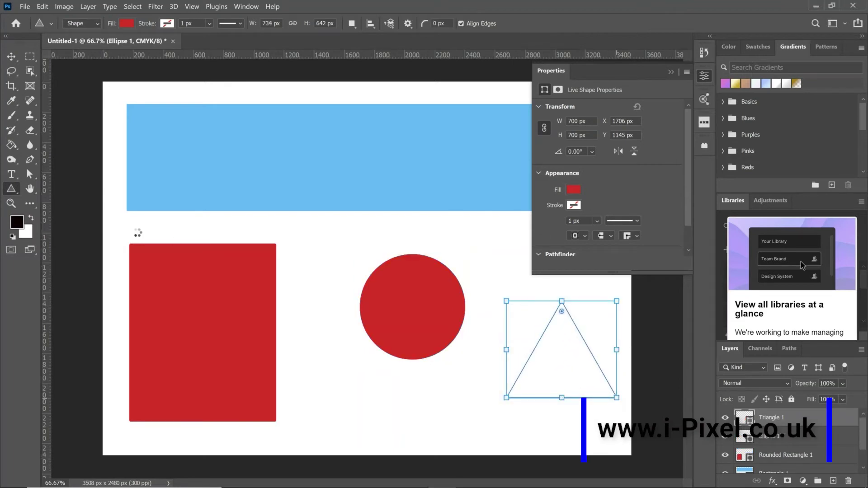
- Draw a hexagon below the circle with the Polygon Tool
{"action": "right_click", "coordinate": [11, 189]}
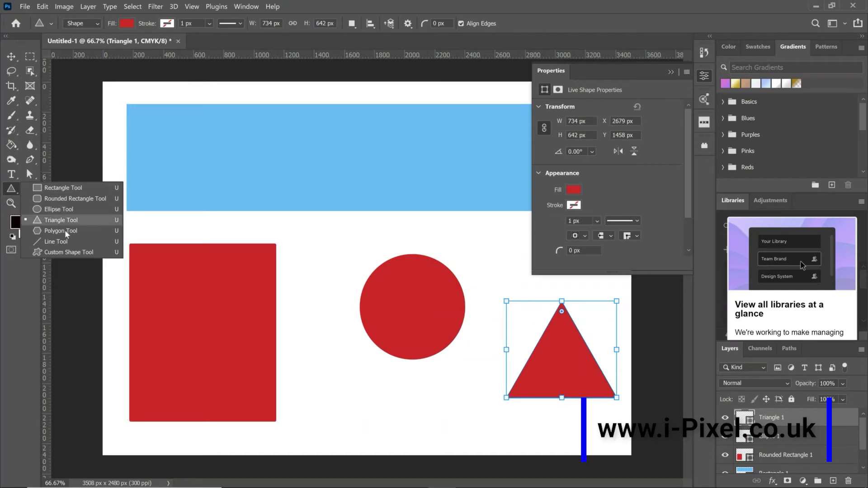
{"action": "key", "text": "Escape"}
{"action": "key", "text": "shift+u"}
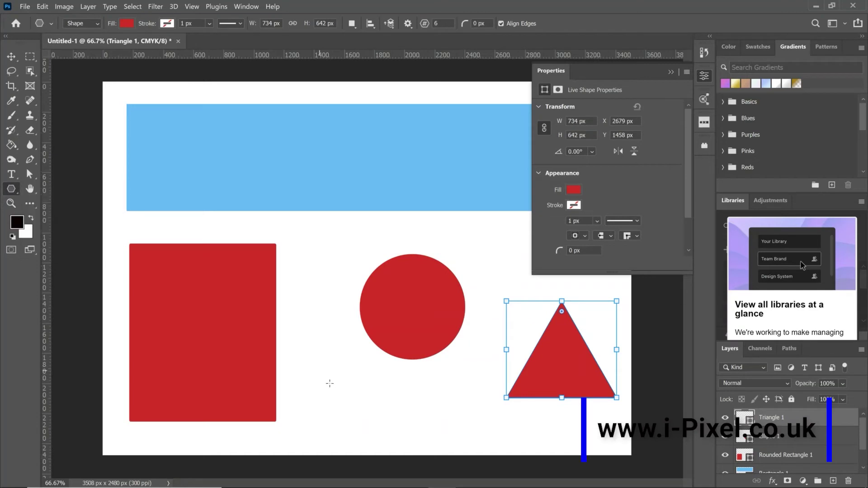
{"action": "left_click_drag", "start_coordinate": [319, 370], "coordinate": [388, 431]}
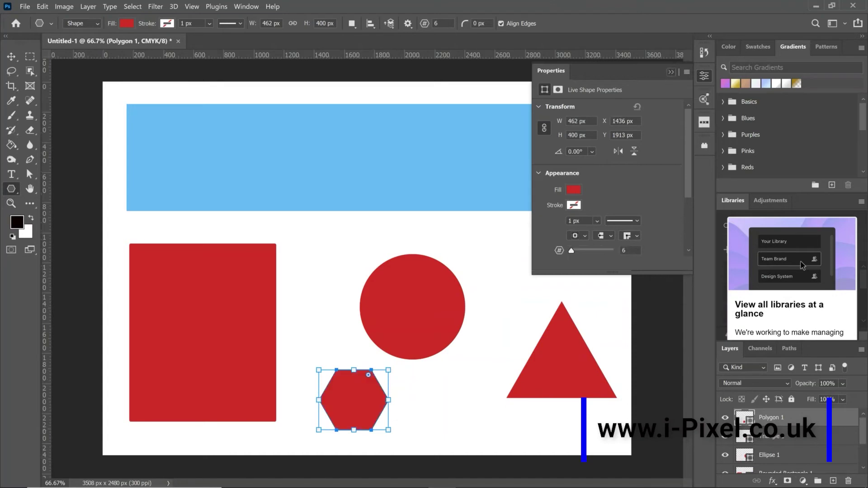
- Move the triangle up and left, and fill it light blue
{"action": "left_click", "coordinate": [673, 72]}
{"action": "left_click", "coordinate": [11, 58]}
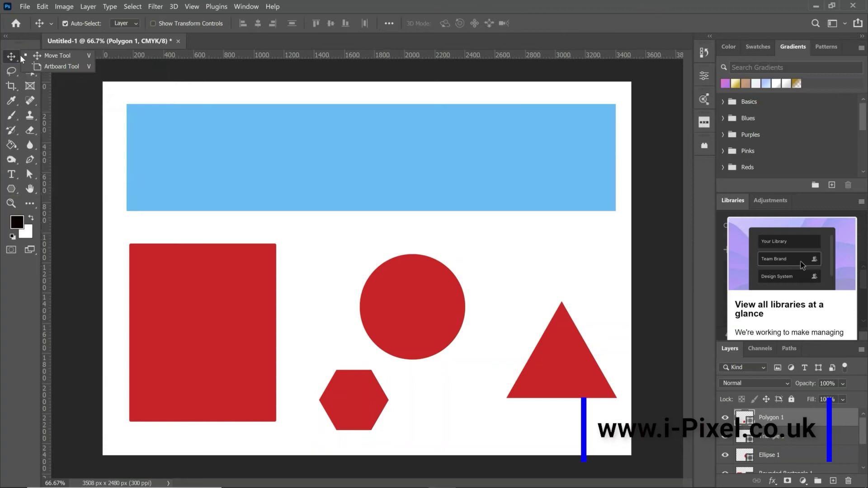
{"action": "left_click_drag", "start_coordinate": [568, 378], "coordinate": [545, 335]}
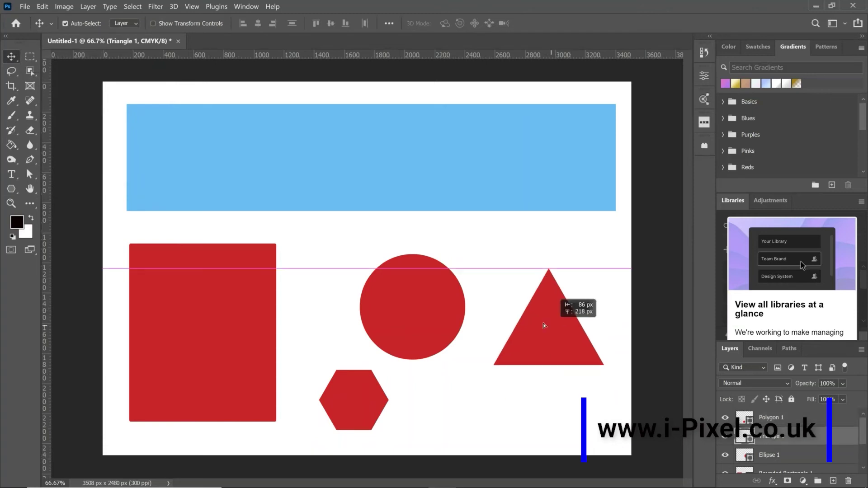
{"action": "left_click", "coordinate": [704, 76]}
{"action": "left_click", "coordinate": [573, 190]}
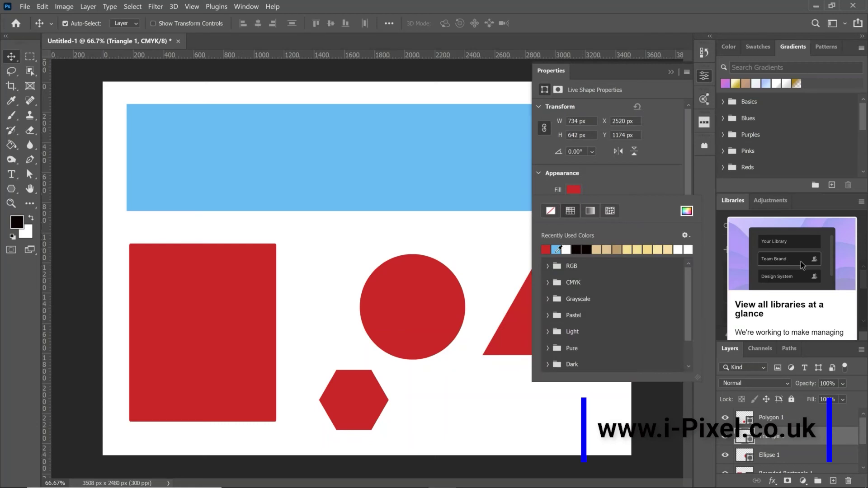
{"action": "left_click", "coordinate": [557, 250]}
- Fill the circle pale yellow and the hexagon pastel tan
{"action": "left_click", "coordinate": [427, 306]}
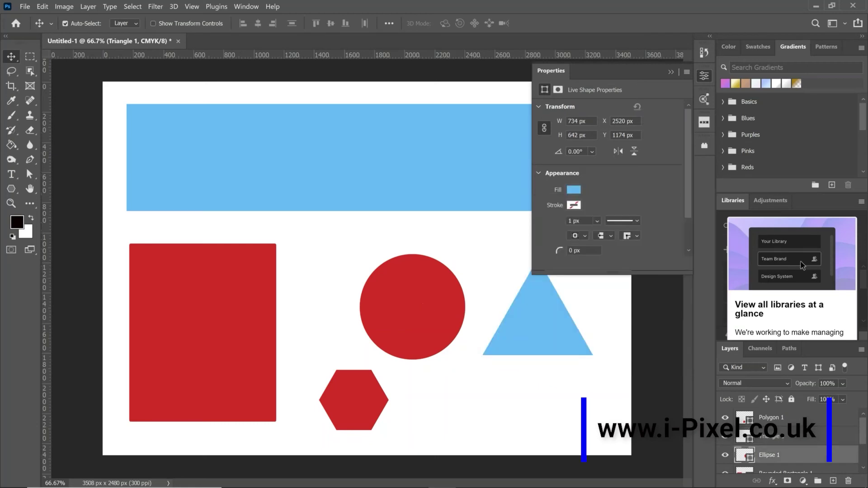
{"action": "left_click", "coordinate": [574, 190]}
{"action": "left_click", "coordinate": [630, 249]}
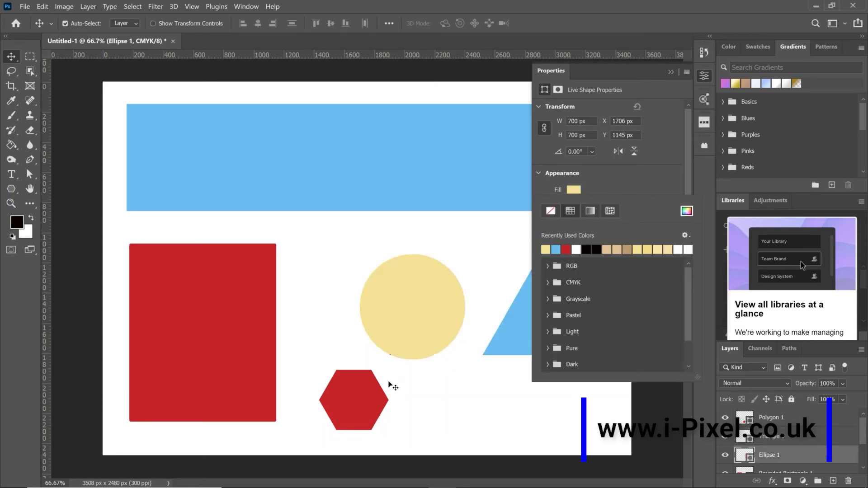
{"action": "left_click", "coordinate": [384, 388]}
{"action": "left_click", "coordinate": [574, 191]}
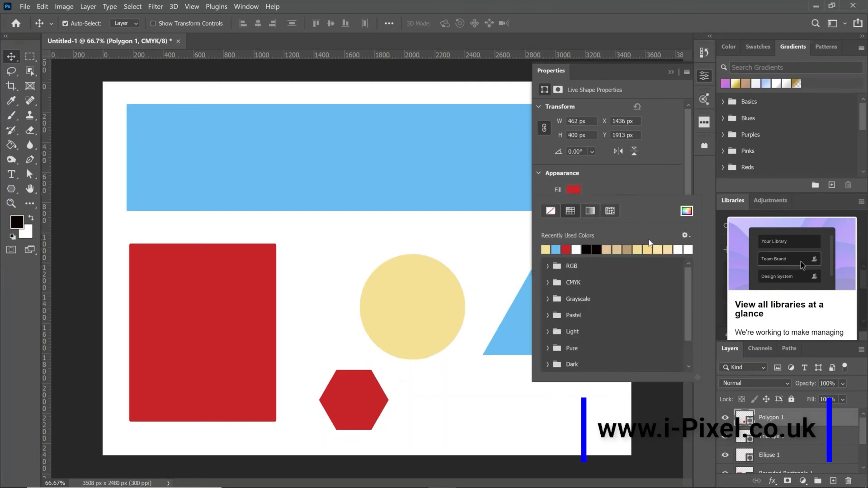
{"action": "left_click", "coordinate": [548, 316]}
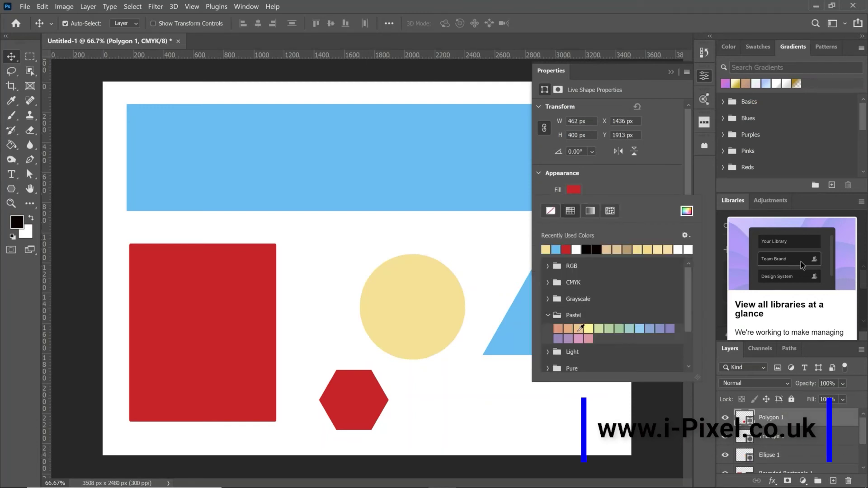
{"action": "left_click", "coordinate": [579, 328]}
- Rearrange the shapes: circle onto the red rectangle's corner, triangle left, hexagon right
{"action": "mouse_move", "coordinate": [368, 397]}
{"action": "left_mouse_down"}
{"action": "mouse_move", "coordinate": [357, 293]}
{"action": "mouse_move", "coordinate": [306, 204]}
{"action": "left_mouse_up"}
{"action": "mouse_move", "coordinate": [411, 349]}
{"action": "left_mouse_down"}
{"action": "mouse_move", "coordinate": [354, 398]}
{"action": "mouse_move", "coordinate": [276, 430]}
{"action": "left_mouse_up"}
{"action": "mouse_move", "coordinate": [559, 318]}
{"action": "left_mouse_down"}
{"action": "mouse_move", "coordinate": [388, 297]}
{"action": "mouse_move", "coordinate": [389, 283]}
{"action": "left_mouse_up"}
{"action": "left_click_drag", "start_coordinate": [258, 261], "coordinate": [508, 343]}
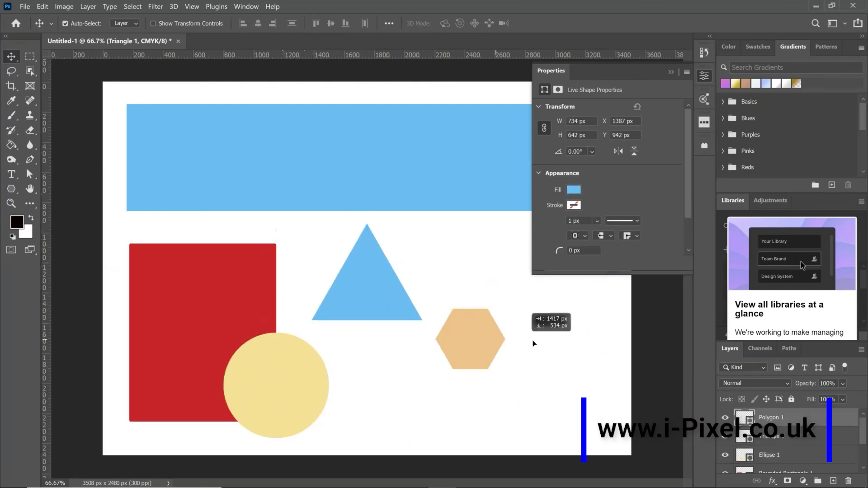
- Round the hexagon's corners and turn the blue bar into a 355 px pill
{"action": "left_click", "coordinate": [11, 190]}
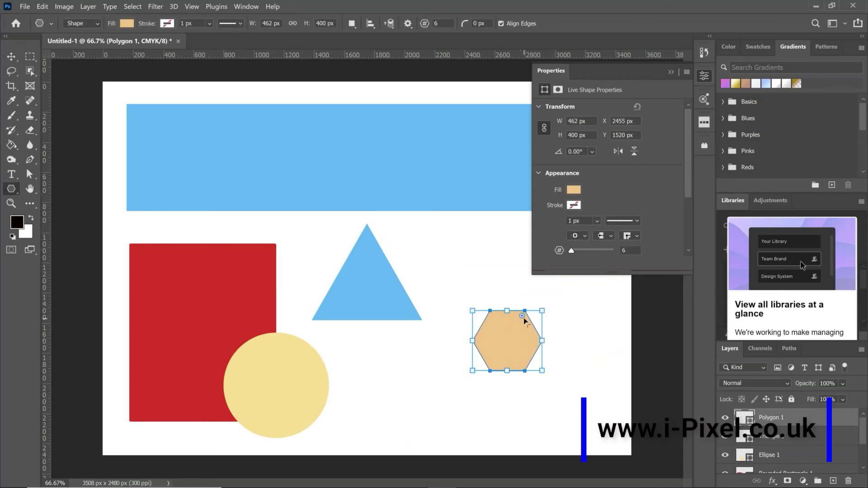
{"action": "left_click_drag", "start_coordinate": [523, 318], "coordinate": [518, 325]}
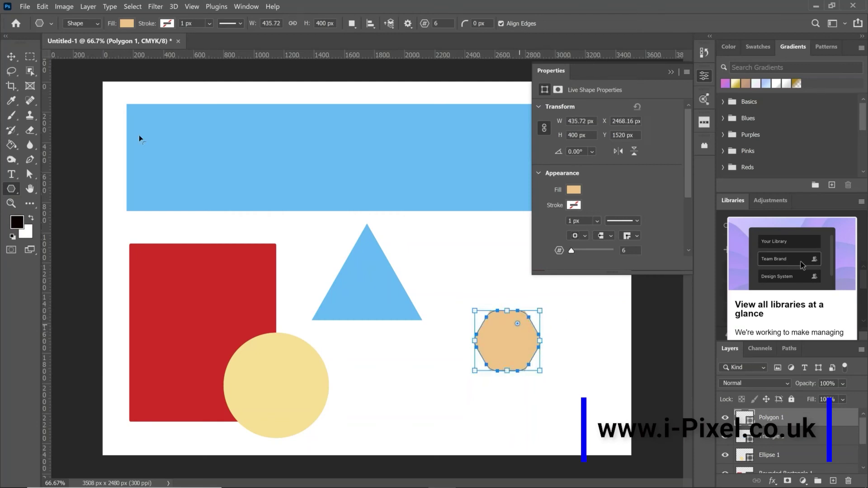
{"action": "key", "text": "alt+comma"}
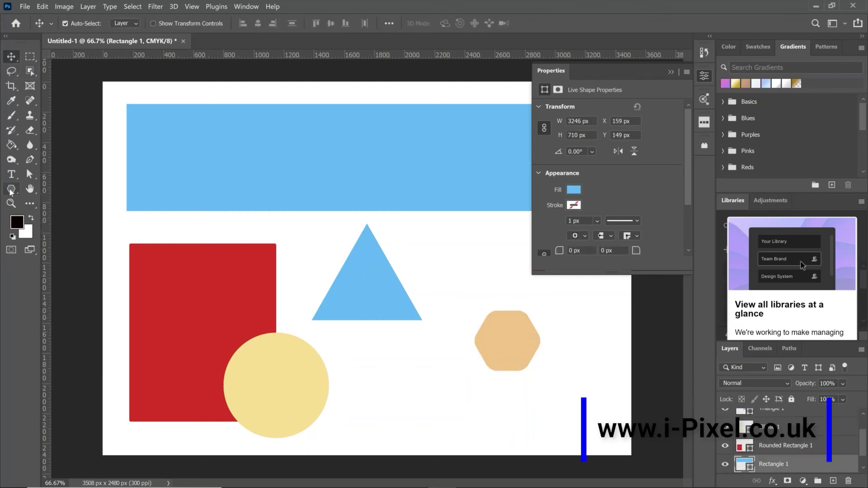
{"action": "key", "text": "v"}
{"action": "mouse_move", "coordinate": [131, 109]}
{"action": "left_mouse_down"}
{"action": "mouse_move", "coordinate": [164, 140]}
{"action": "mouse_move", "coordinate": [251, 161]}
{"action": "mouse_move", "coordinate": [246, 297]}
{"action": "left_mouse_up"}
{"action": "key", "text": "v"}
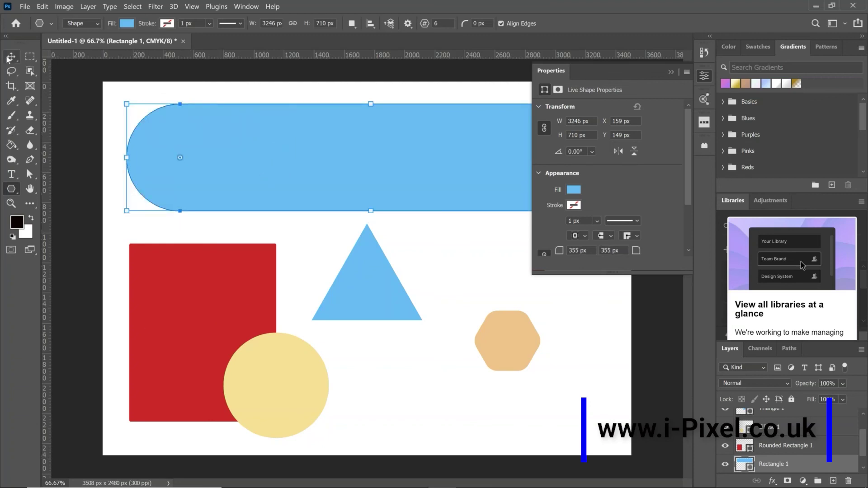
- Select the red rectangle and make its corners editable with the Rectangle Tool
{"action": "left_click", "coordinate": [184, 300]}
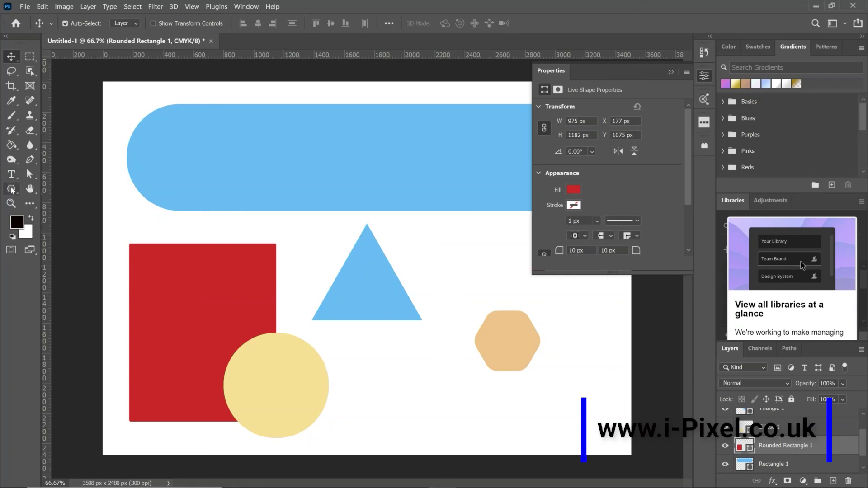
{"action": "left_click", "coordinate": [12, 190]}
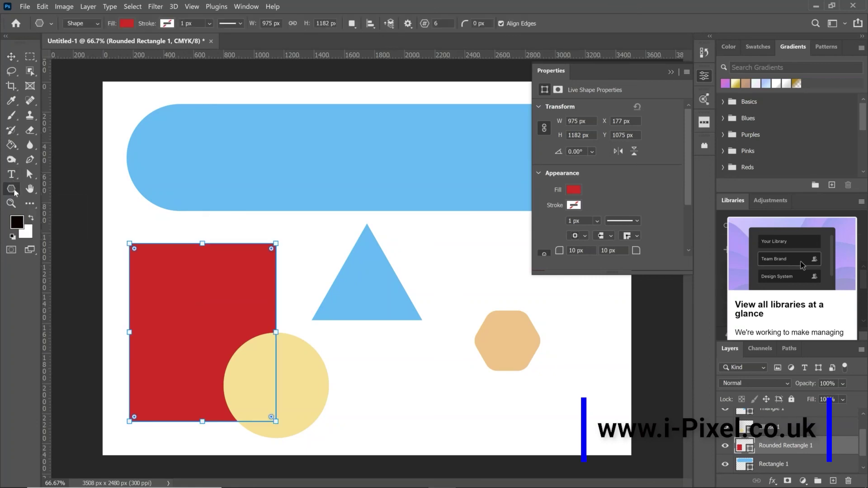
{"action": "right_click", "coordinate": [15, 190]}
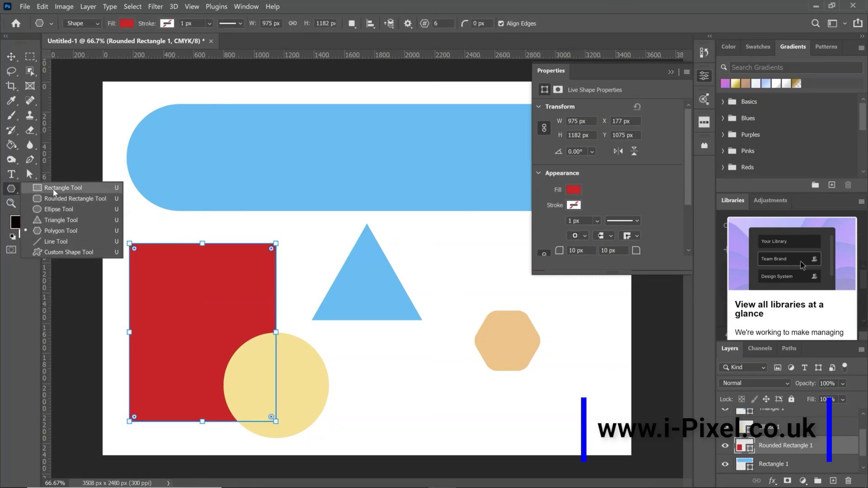
{"action": "left_click", "coordinate": [53, 188]}
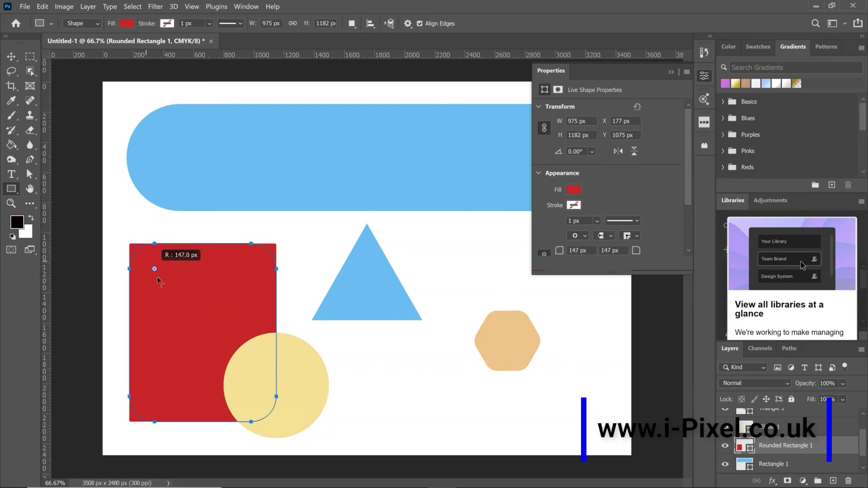